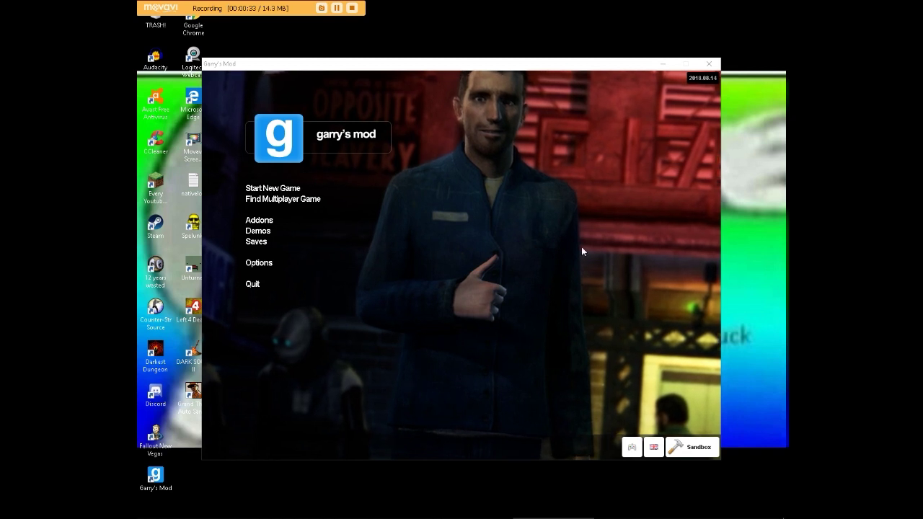
- Open the Other page of the game options to view the spraypaint image settings
click(258, 264)
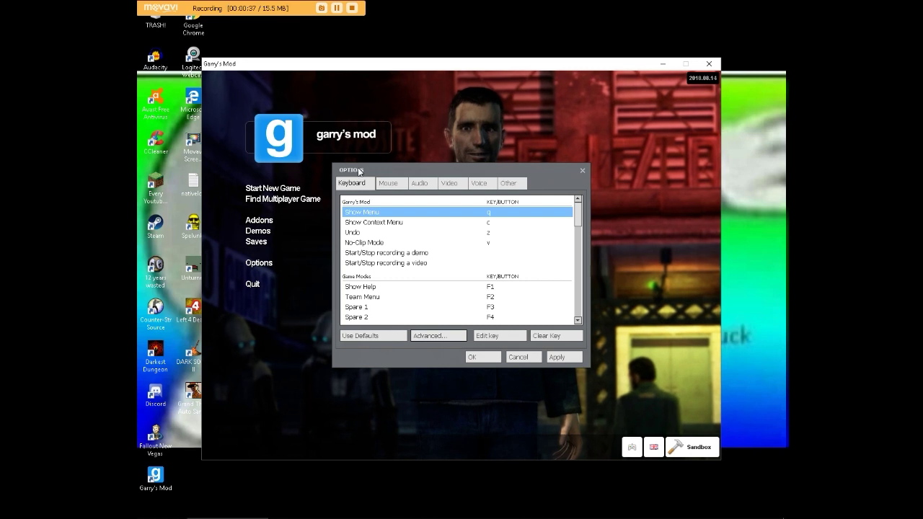
click(519, 184)
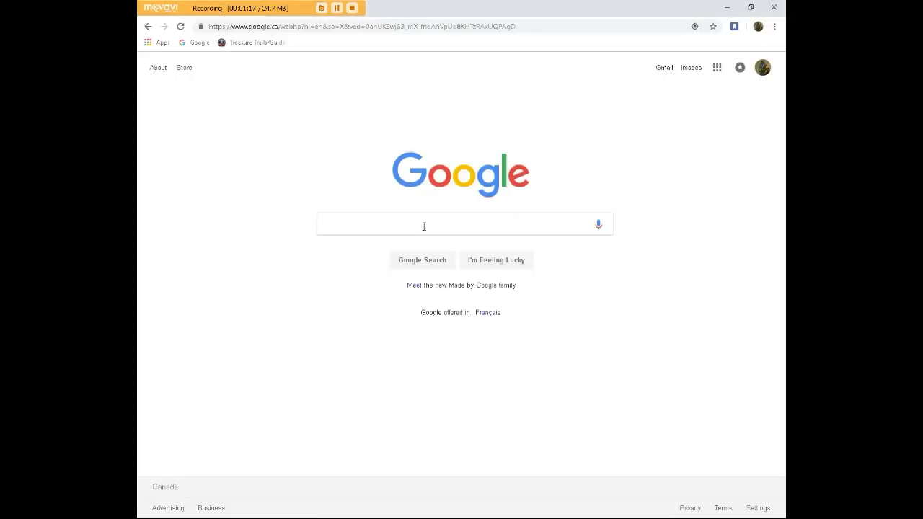
- Search Google for "pictures of dogs"
click(424, 224)
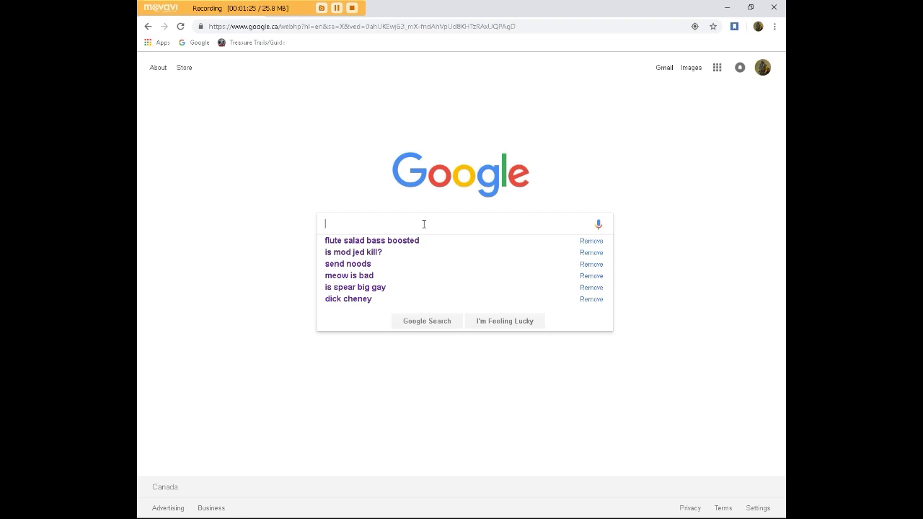
text(pictures )
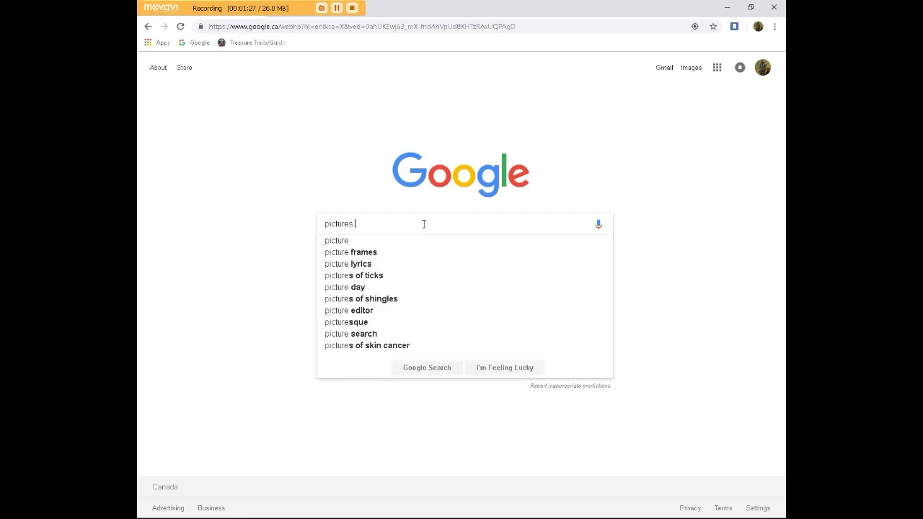
text(of dogs)
key(Return)
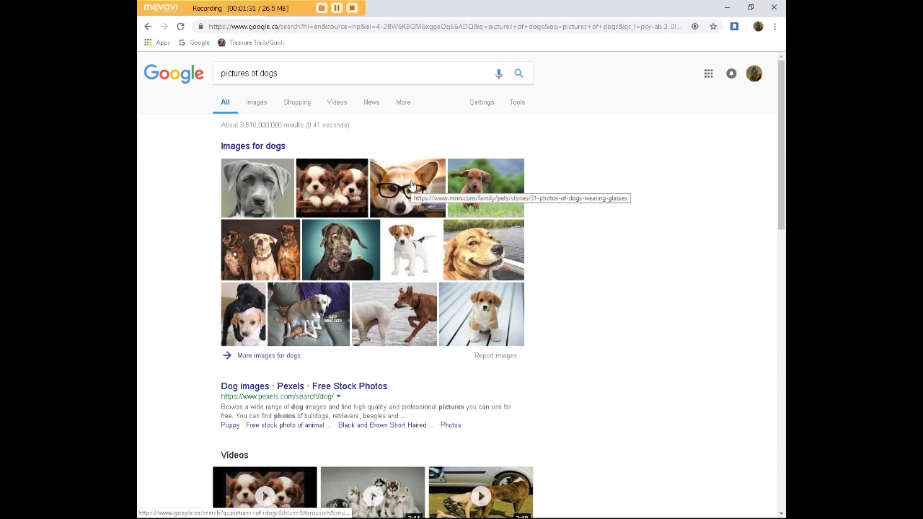
- Open the enlarged preview of the corgi wearing black glasses in the image results
click(411, 185)
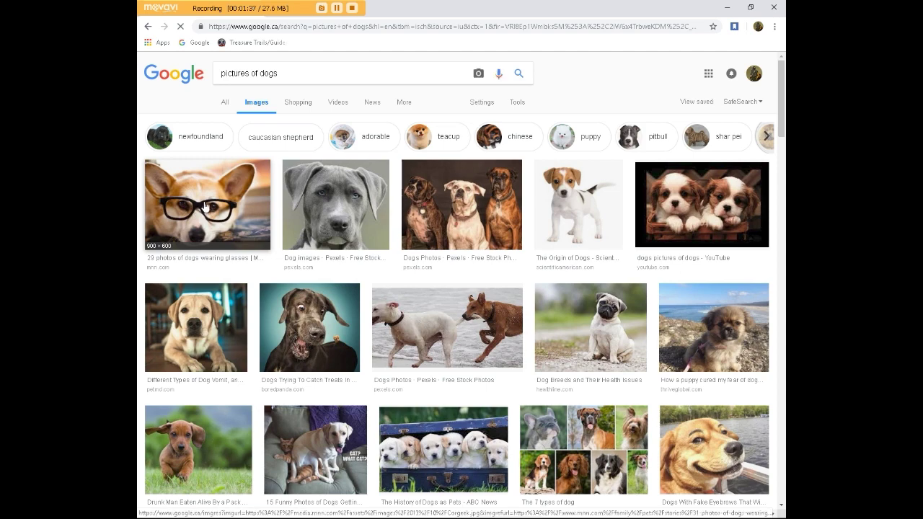
click(203, 208)
click(224, 112)
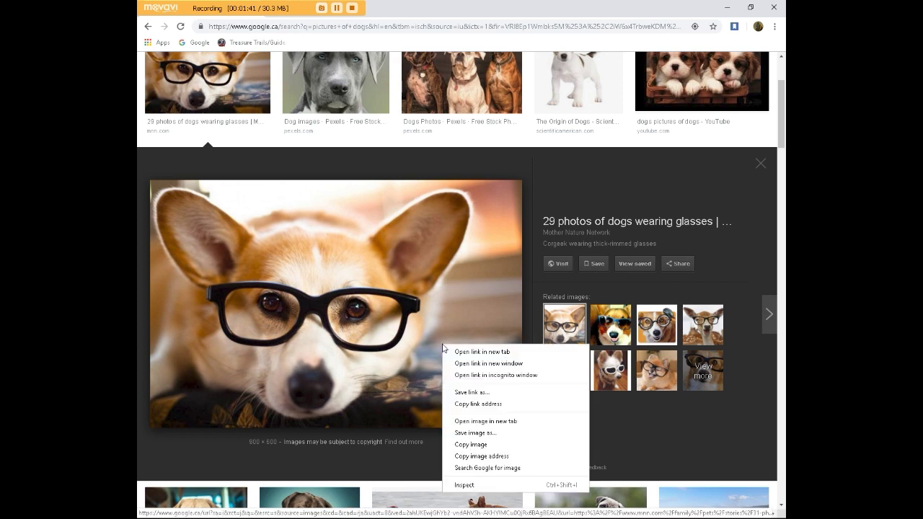
- Save the corgi picture as a JPEG image named "Heckin doggo" in the Danker memes folder under Documents
right_click(441, 345)
click(473, 433)
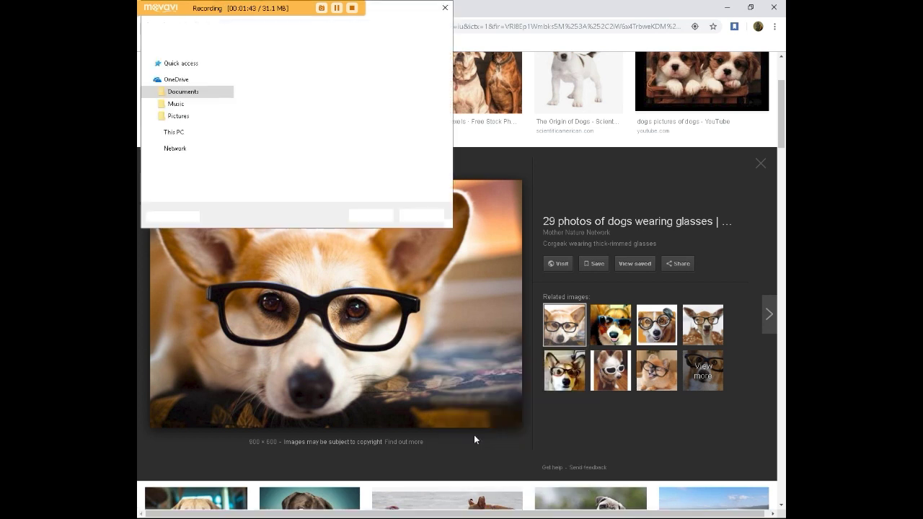
double_click(275, 70)
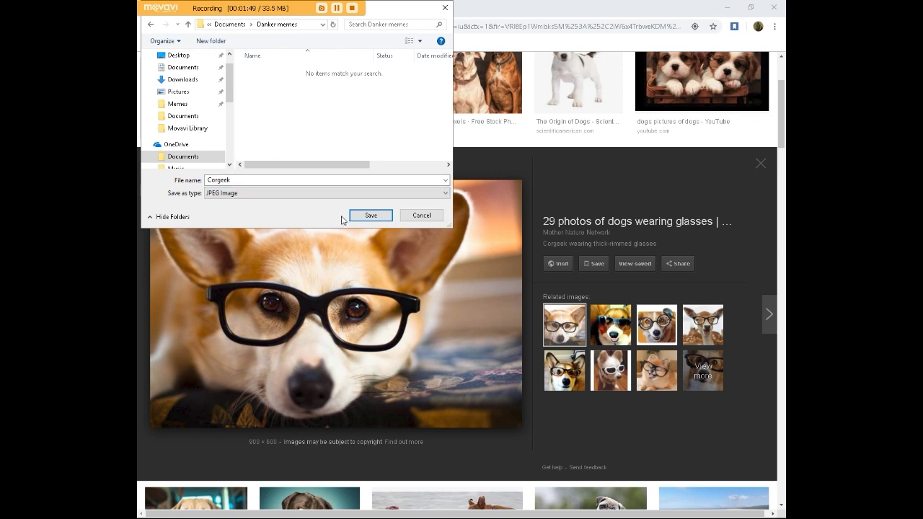
click(215, 195)
click(210, 195)
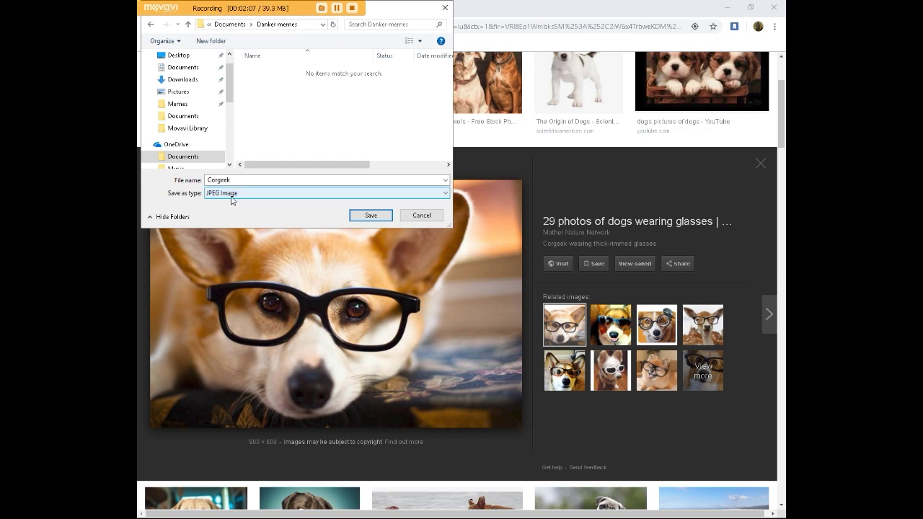
click(254, 179)
double_click(254, 180)
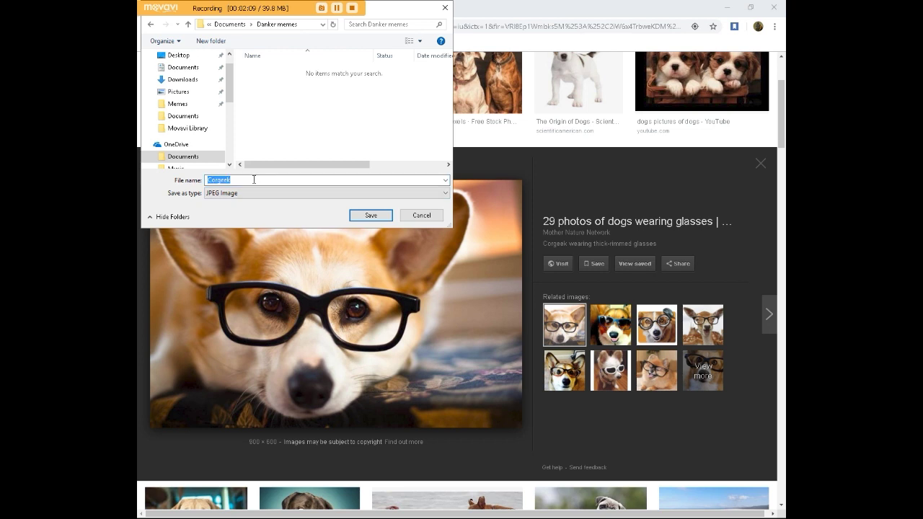
text(Heckin doggo)
click(380, 214)
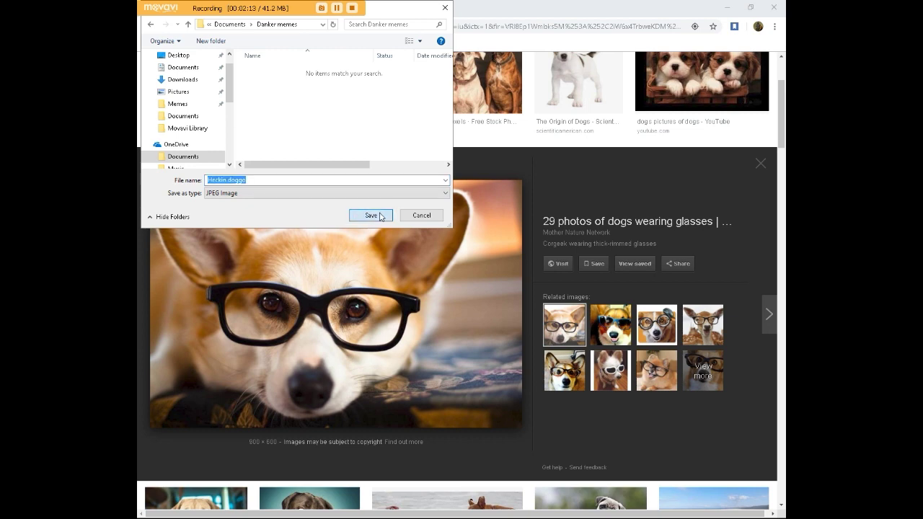
- Close the image preview, return to the Google home page and minimize the browser
click(760, 164)
click(775, 505)
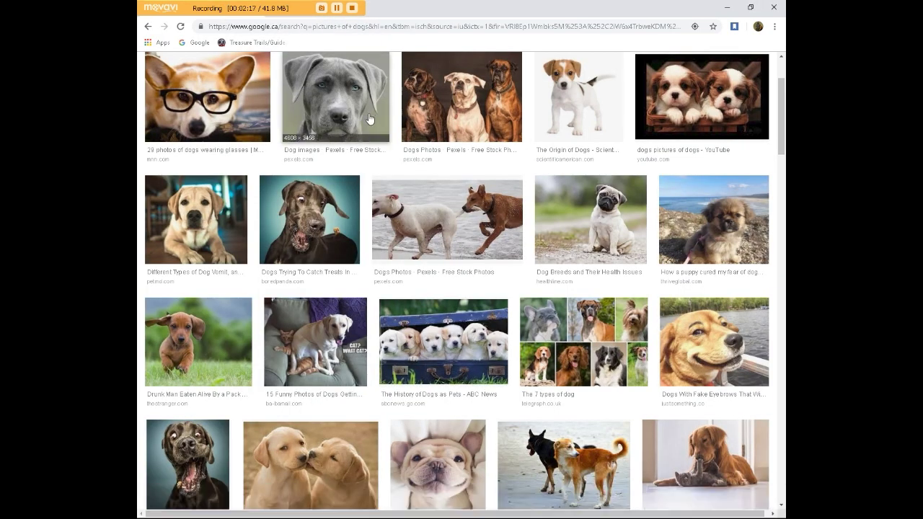
scroll(201, 91, up, 2)
click(184, 74)
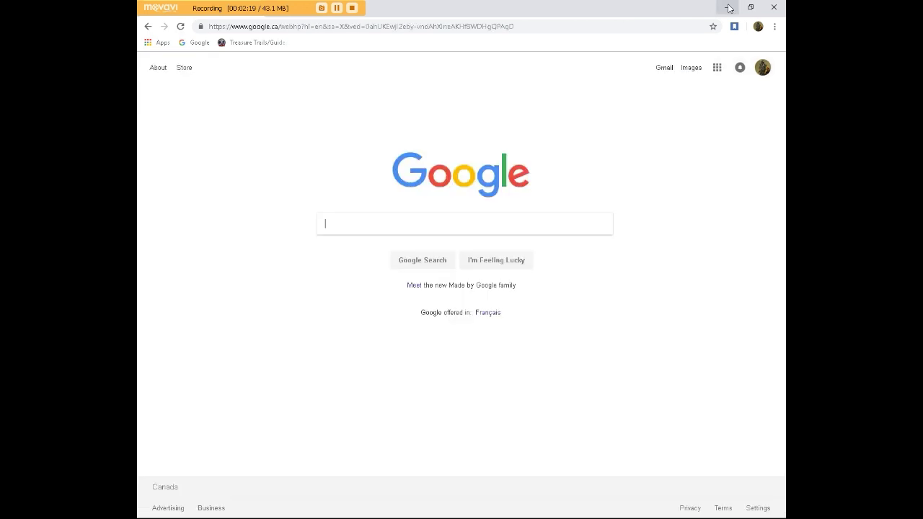
click(728, 7)
- Switch to the Danker memes folder in File Explorer to check the saved picture, and minimize the window
mouse_move(509, 516)
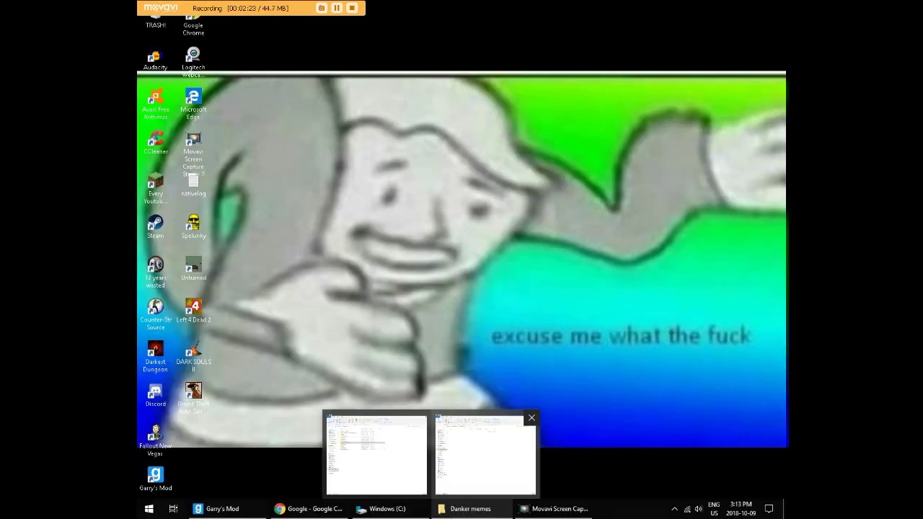
click(452, 515)
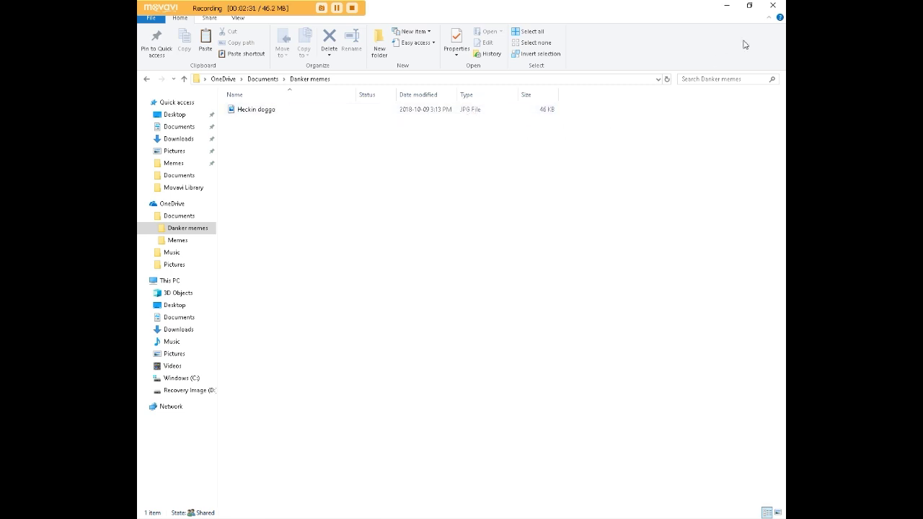
click(726, 6)
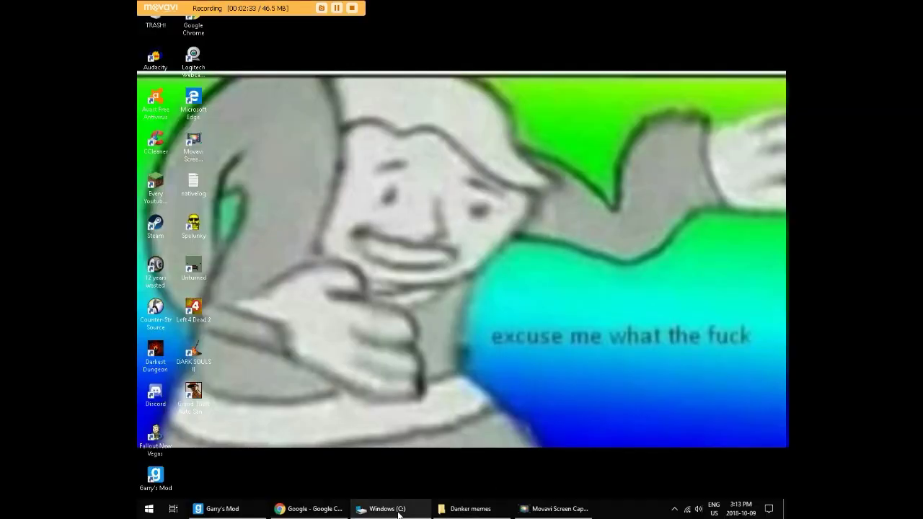
- In the File Explorer window for drive C, browse through Program Files (x86), Steam, steamapps and common to view the GarrysMod folder
click(398, 515)
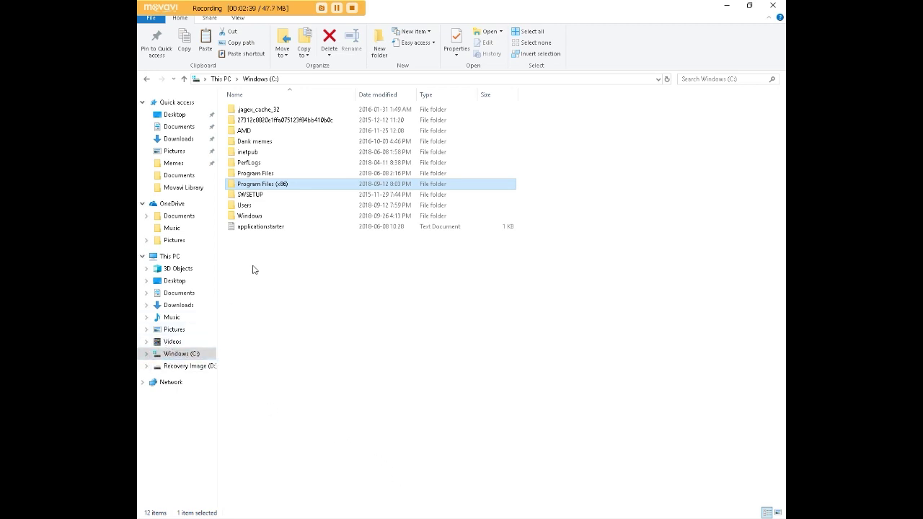
double_click(270, 185)
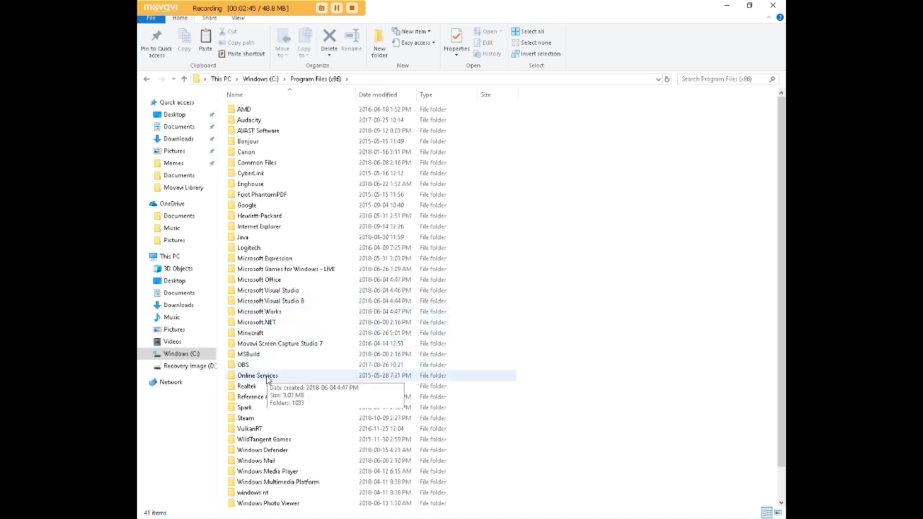
double_click(246, 418)
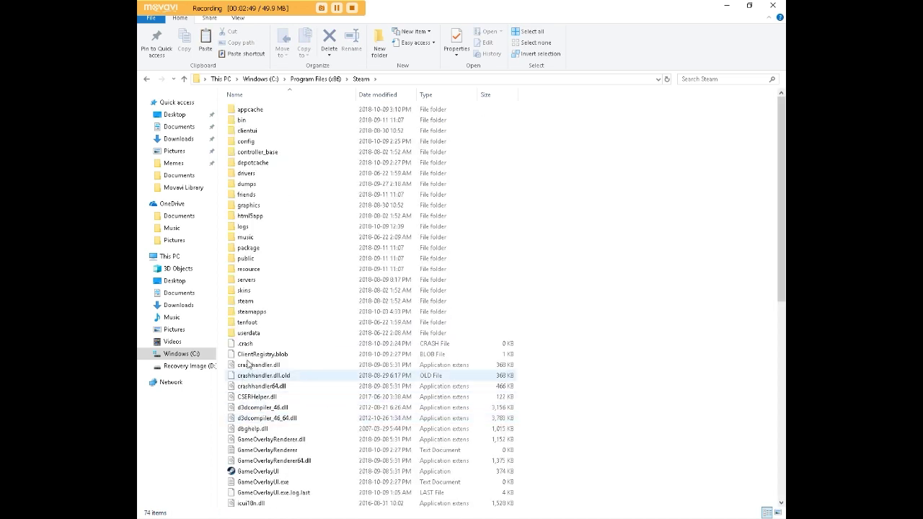
double_click(252, 312)
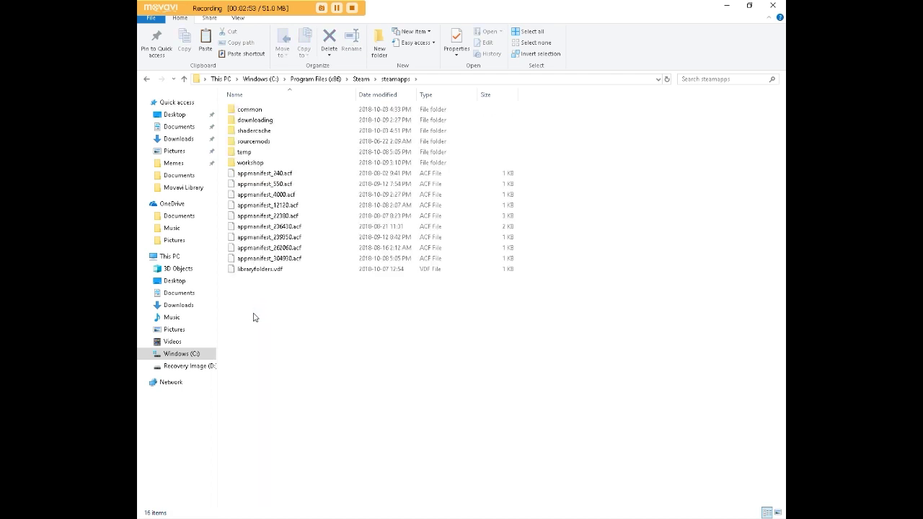
double_click(256, 112)
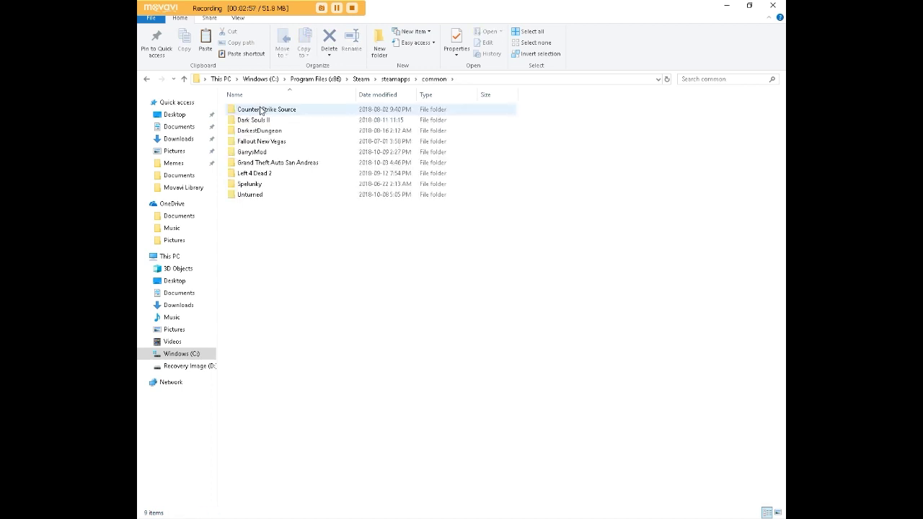
double_click(255, 152)
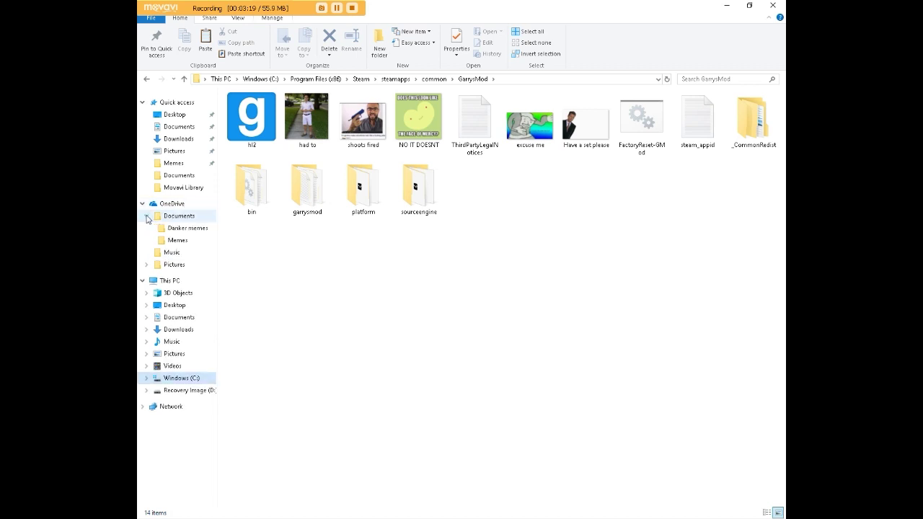
- Copy the Heckin doggo picture from the Danker memes folder in OneDrive Documents
click(166, 228)
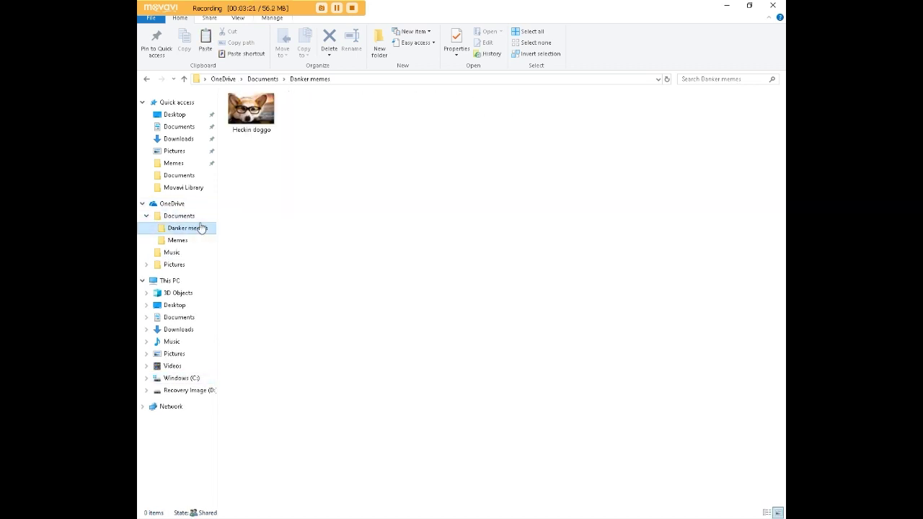
right_click(247, 112)
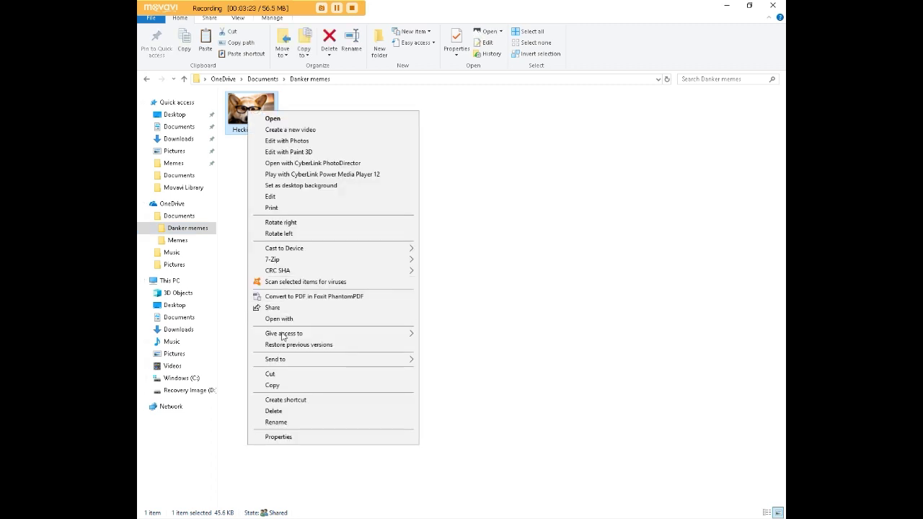
click(278, 385)
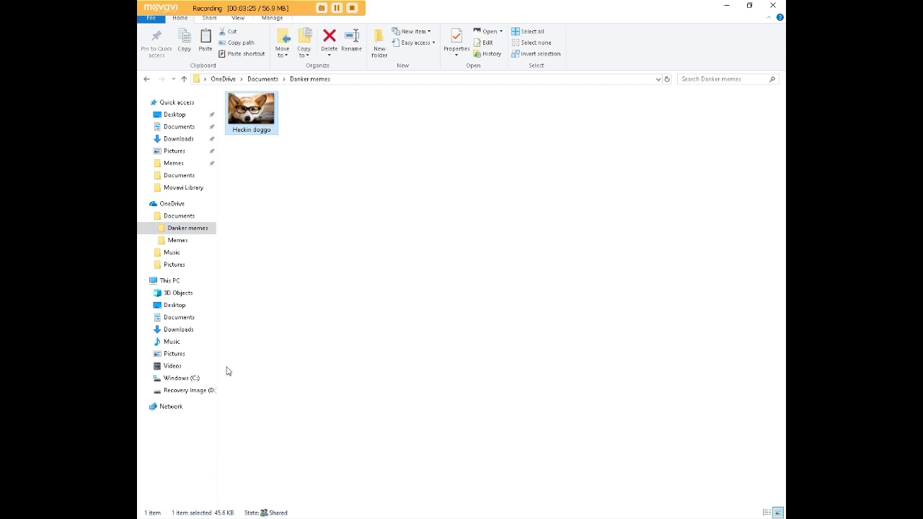
- Return to the GarrysMod folder in C:\Program Files (x86)\Steam\steamapps\common
click(176, 377)
double_click(287, 184)
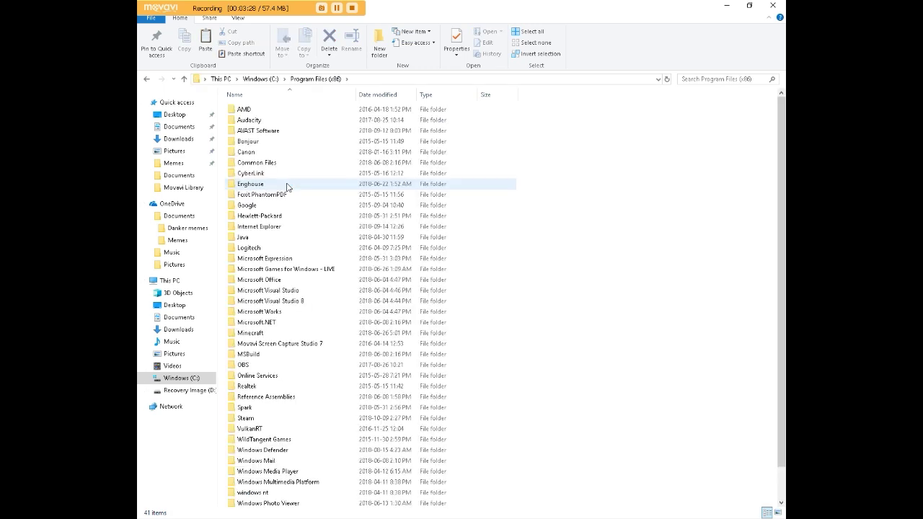
click(264, 420)
key(Return)
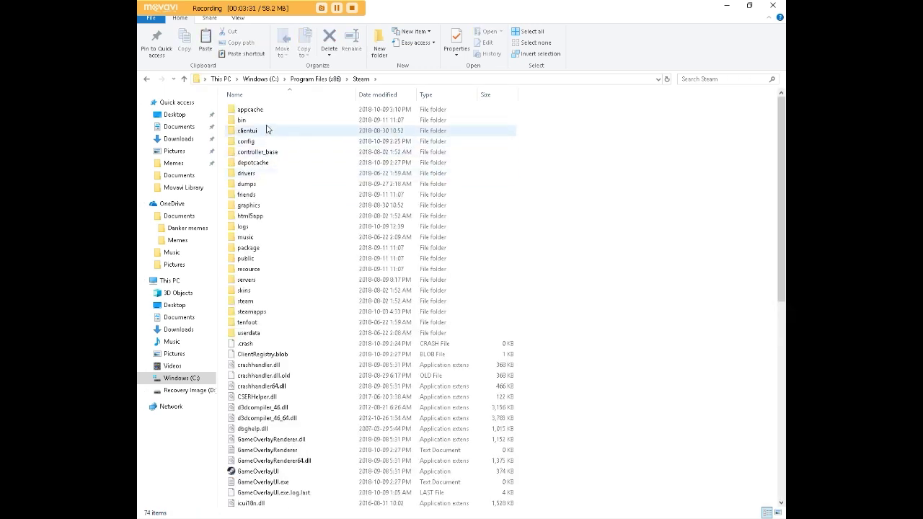
click(256, 313)
key(Return)
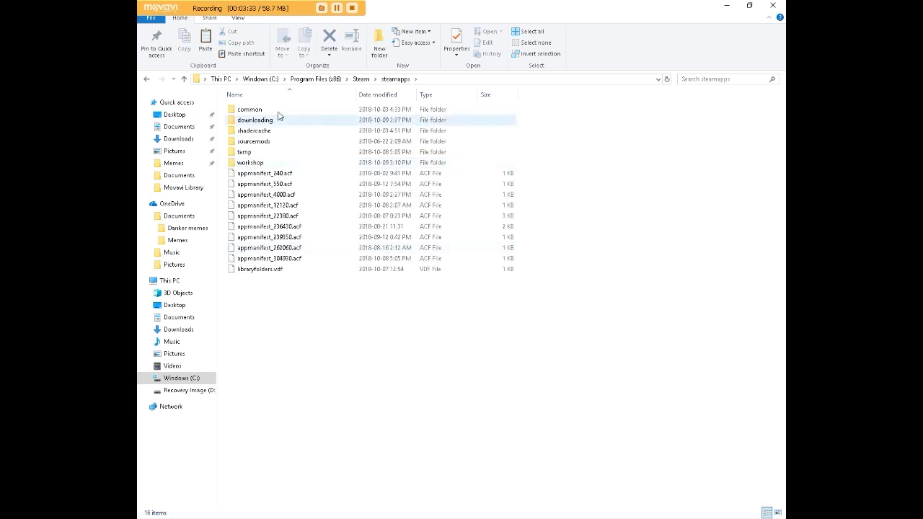
double_click(259, 110)
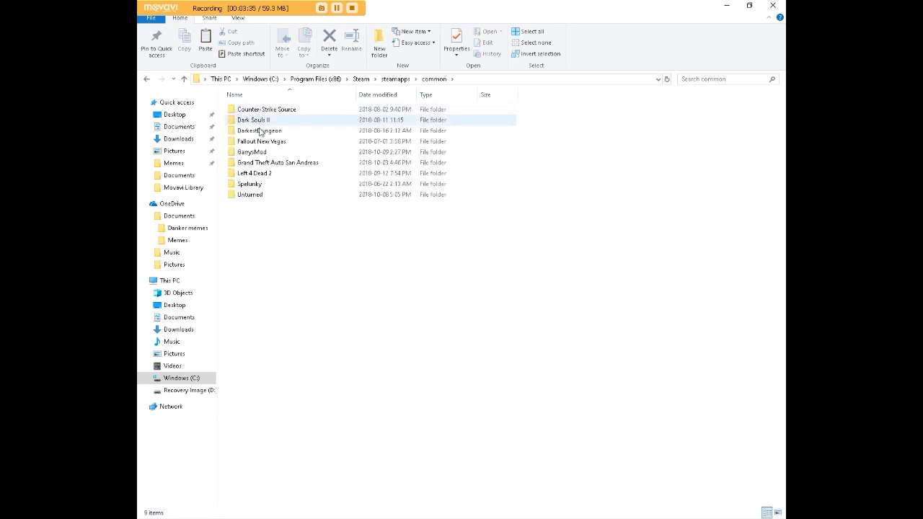
click(260, 154)
key(Return)
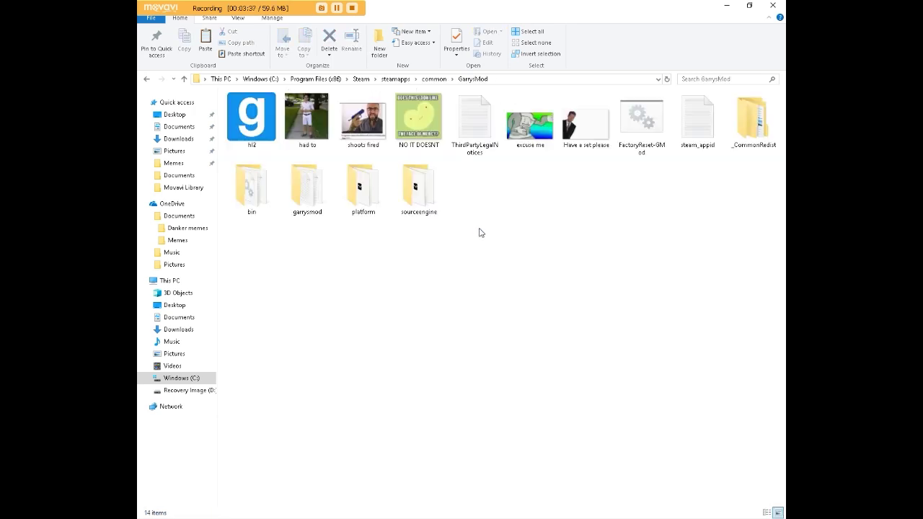
- Paste the copied picture into the GarrysMod folder and minimize the File Explorer window
right_click(484, 192)
click(524, 262)
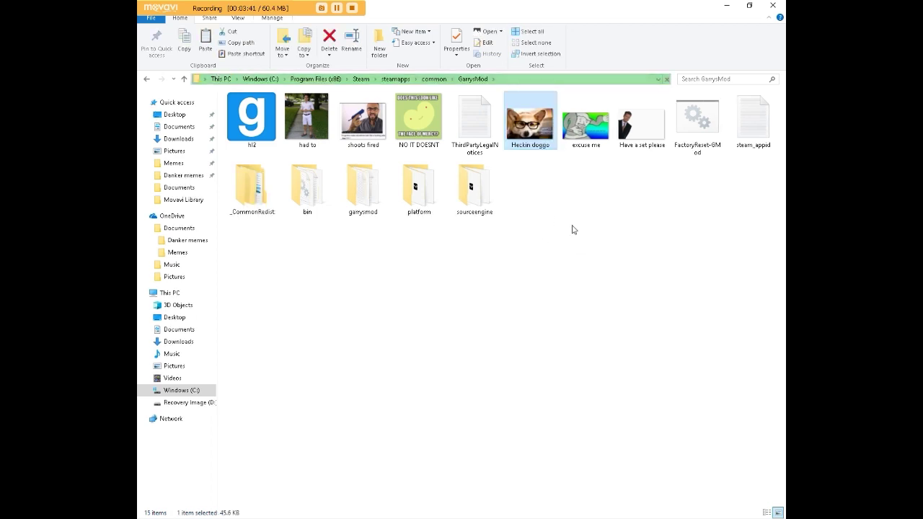
click(725, 5)
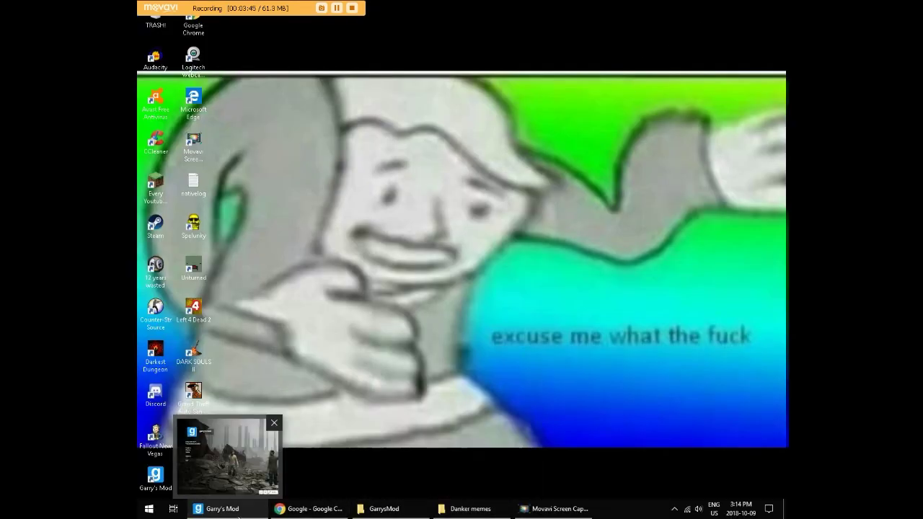
- Switch to Garry's Mod, import Heckin doggo.jpg as the spraypaint image in the options, apply the change and close the options
click(216, 508)
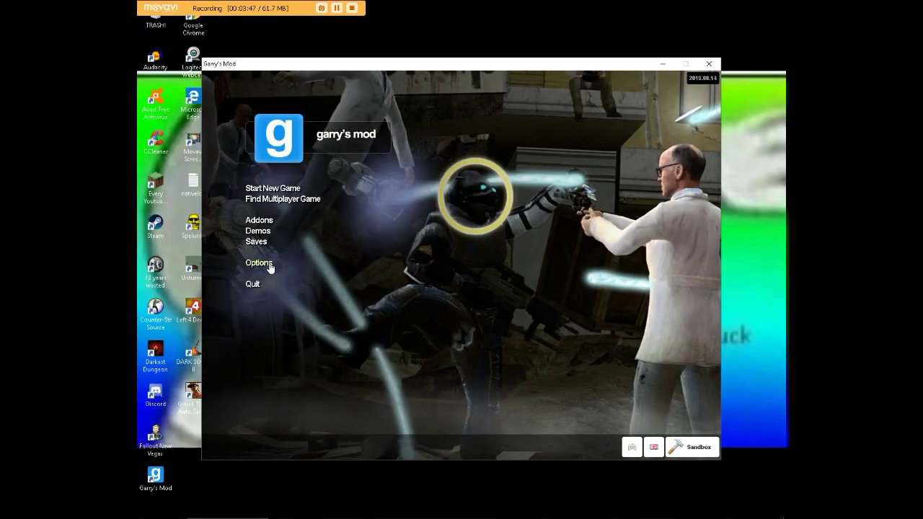
click(259, 263)
click(513, 182)
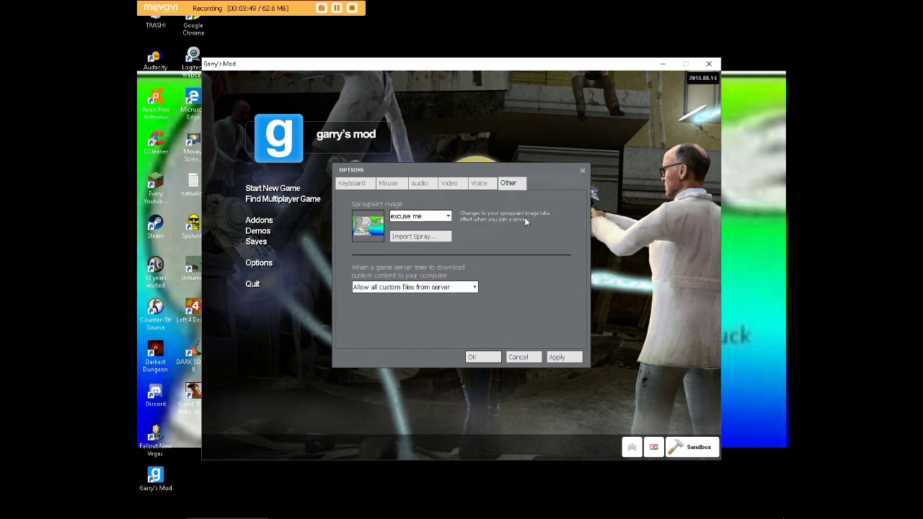
click(435, 238)
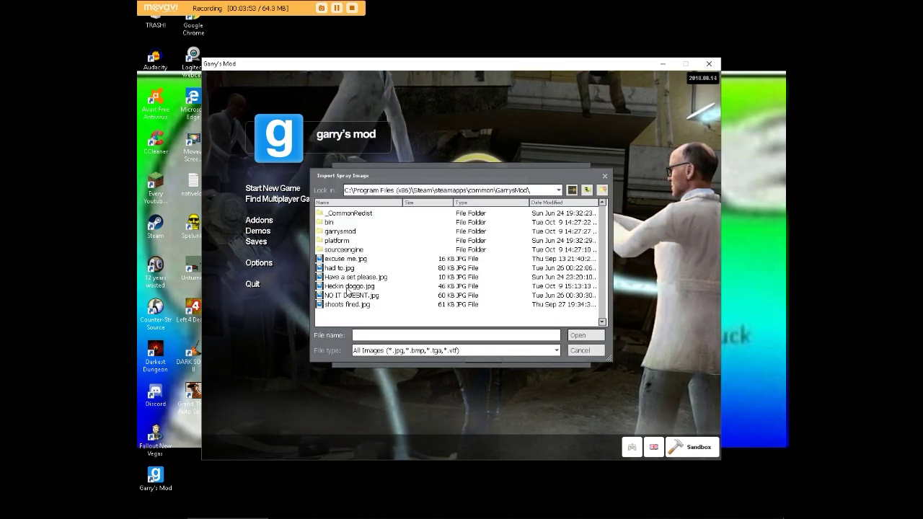
click(346, 286)
double_click(346, 286)
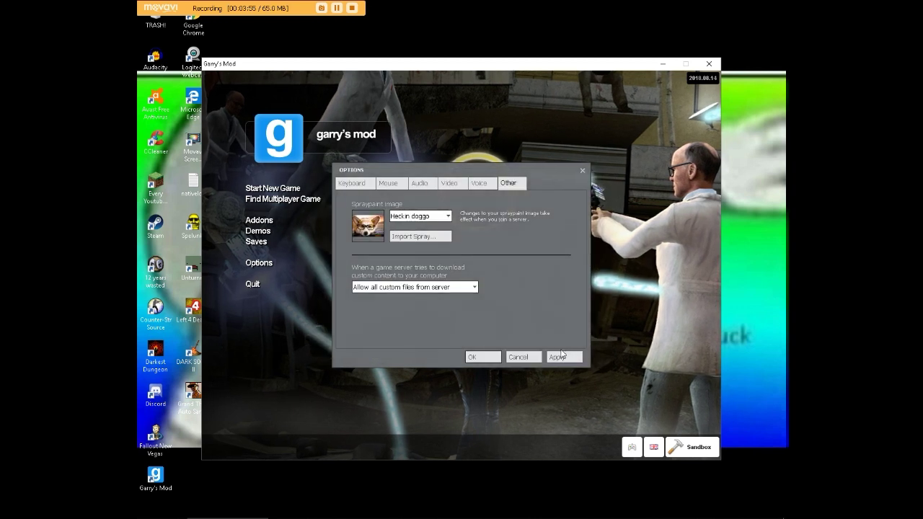
click(557, 357)
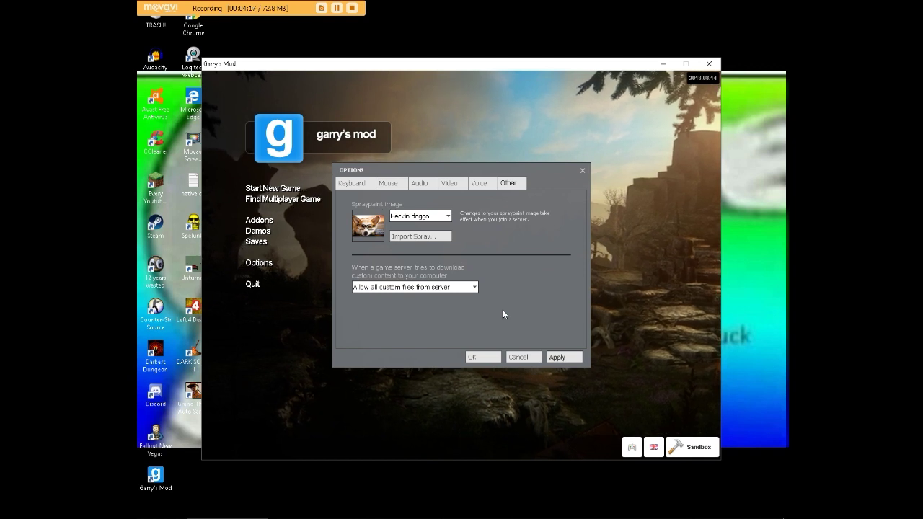
click(581, 172)
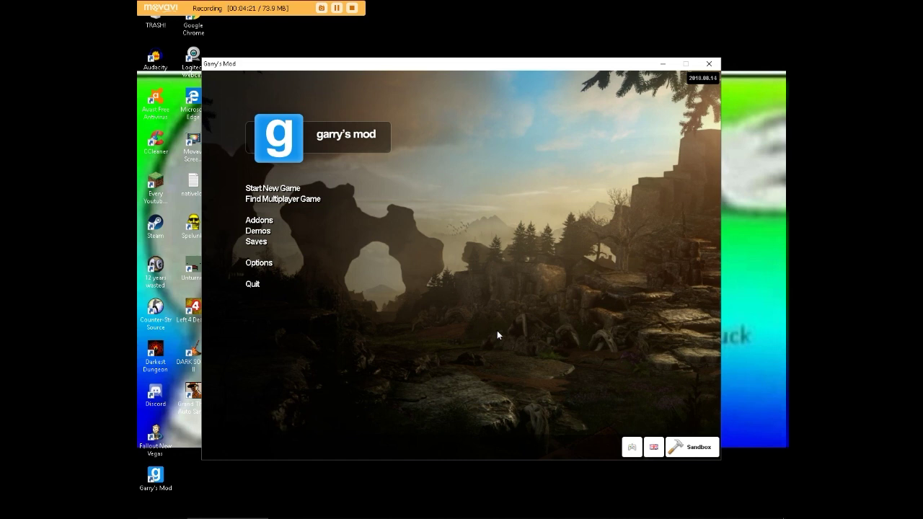